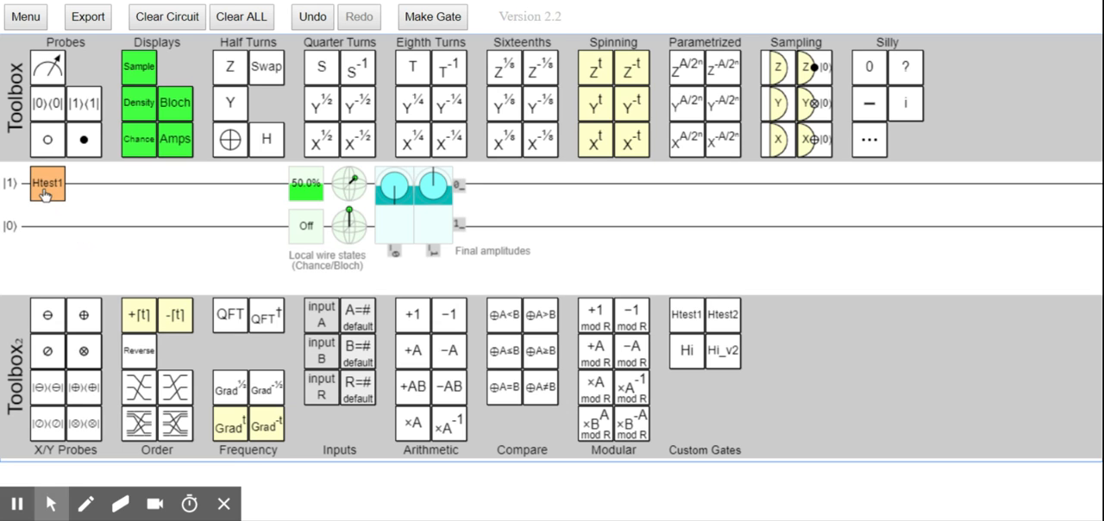
- Replace the Htest1 gate on the first wire with two Hadamard gates in a row, checking the final amplitudes after each
left_click_drag(45, 194, 211, 113)
left_click_drag(266, 140, 44, 183)
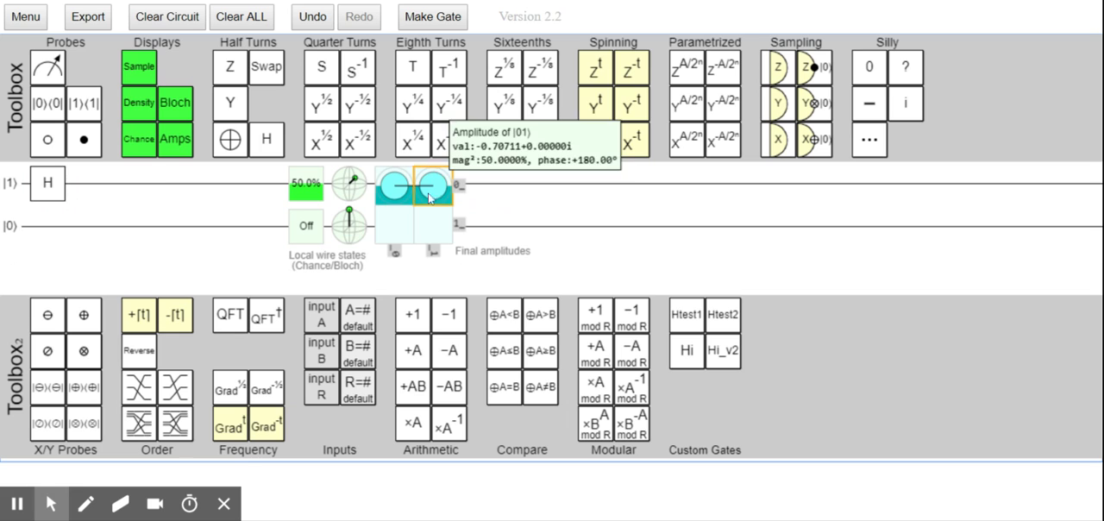
mouse_move(394, 192)
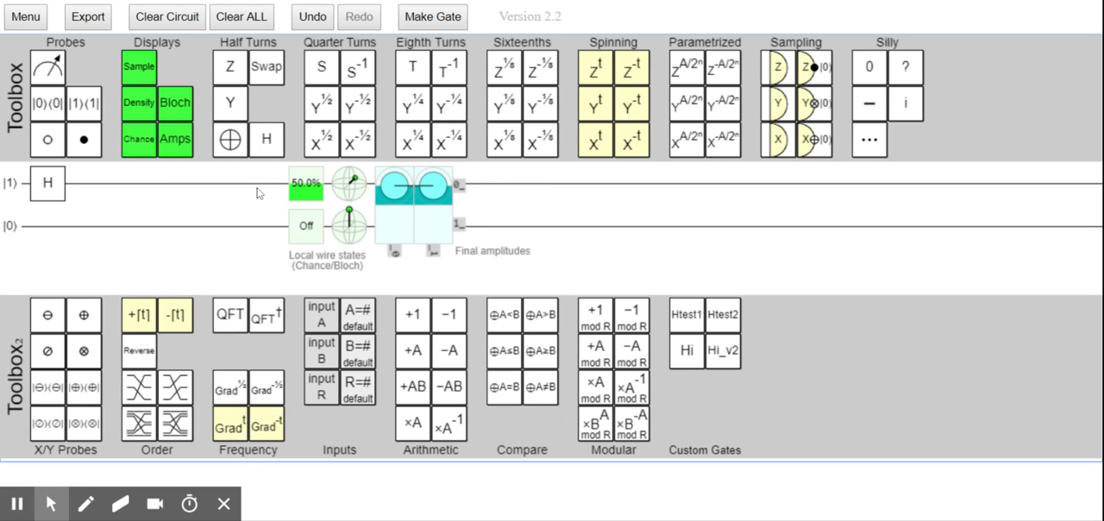
left_click_drag(270, 145, 91, 183)
mouse_move(442, 192)
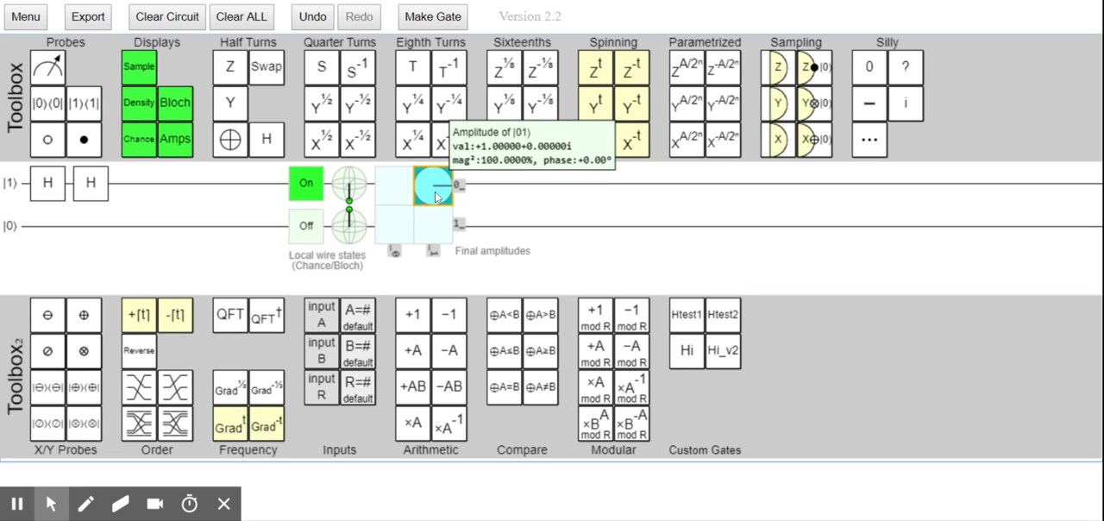
- Swap the two Hadamard gates for four consecutive Htest1 custom gates on the first wire, checking the final amplitudes along the way
left_click_drag(90, 183, 97, 142)
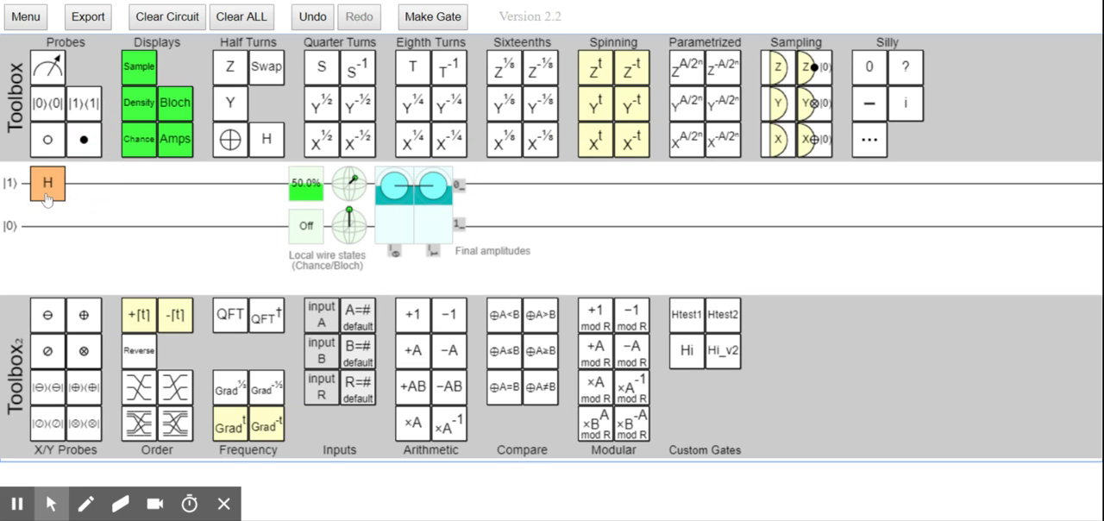
left_click_drag(47, 183, 98, 124)
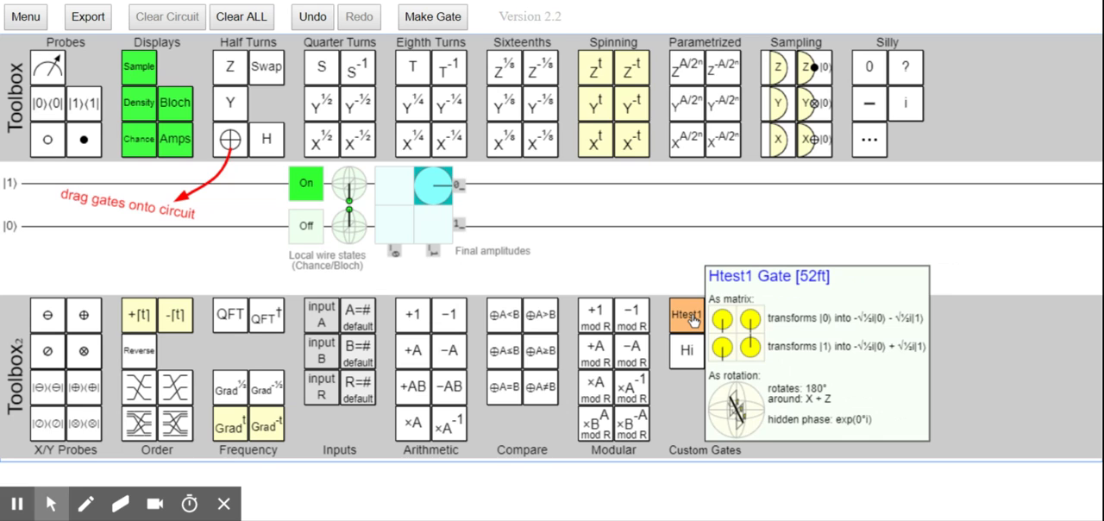
left_click_drag(689, 317, 56, 183)
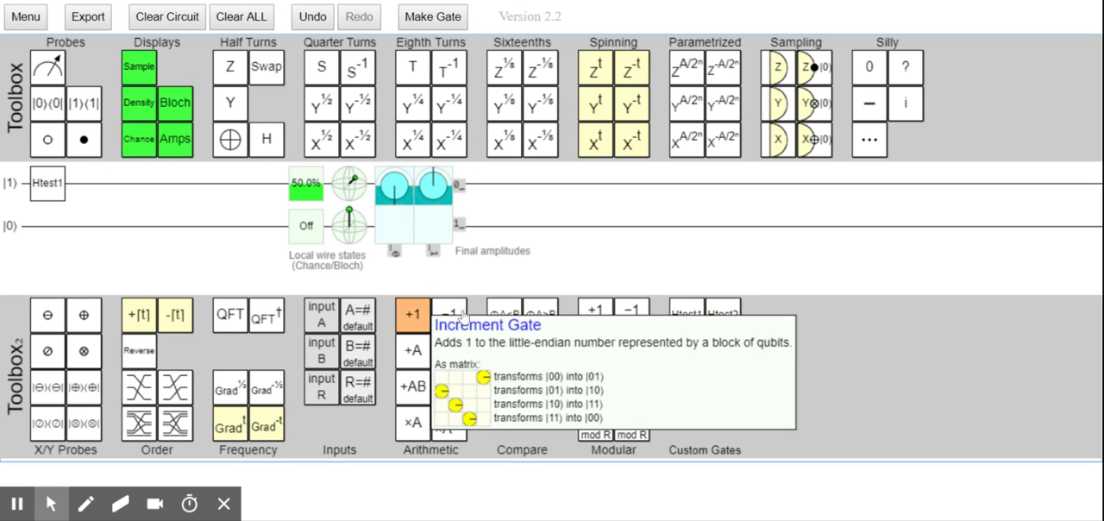
left_click_drag(687, 321, 101, 191)
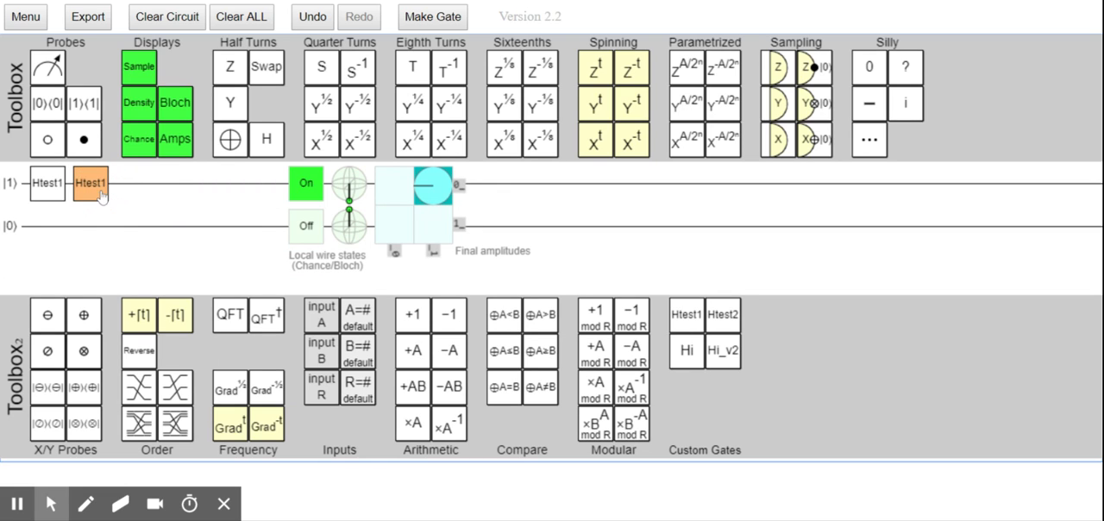
mouse_move(433, 196)
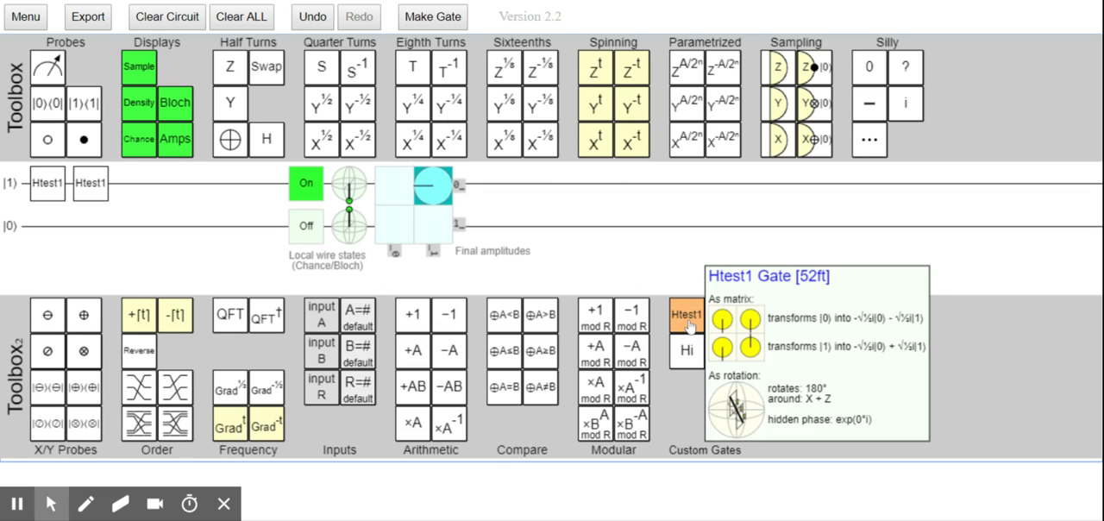
left_click_drag(687, 314, 128, 177)
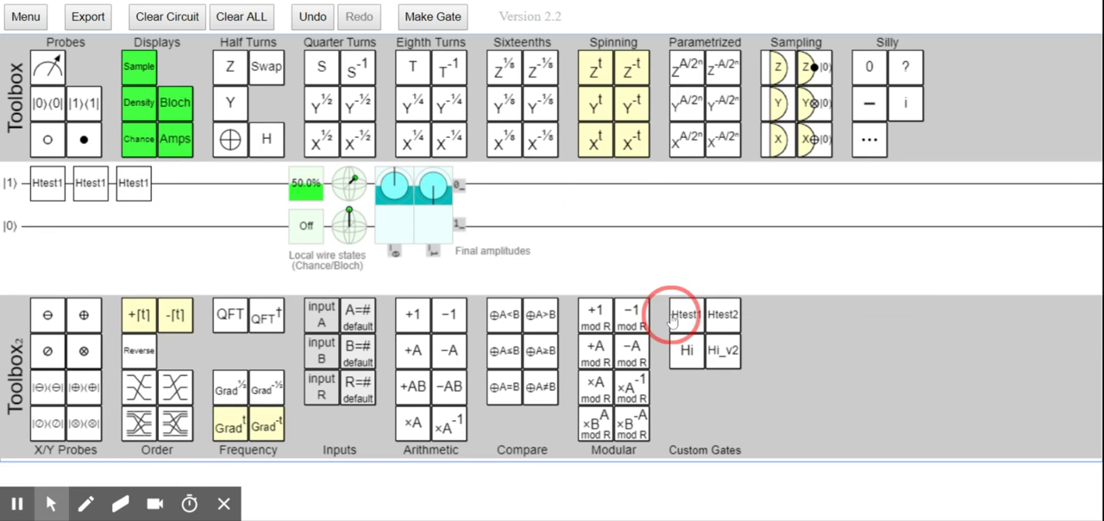
mouse_move(423, 237)
left_click_drag(687, 314, 176, 183)
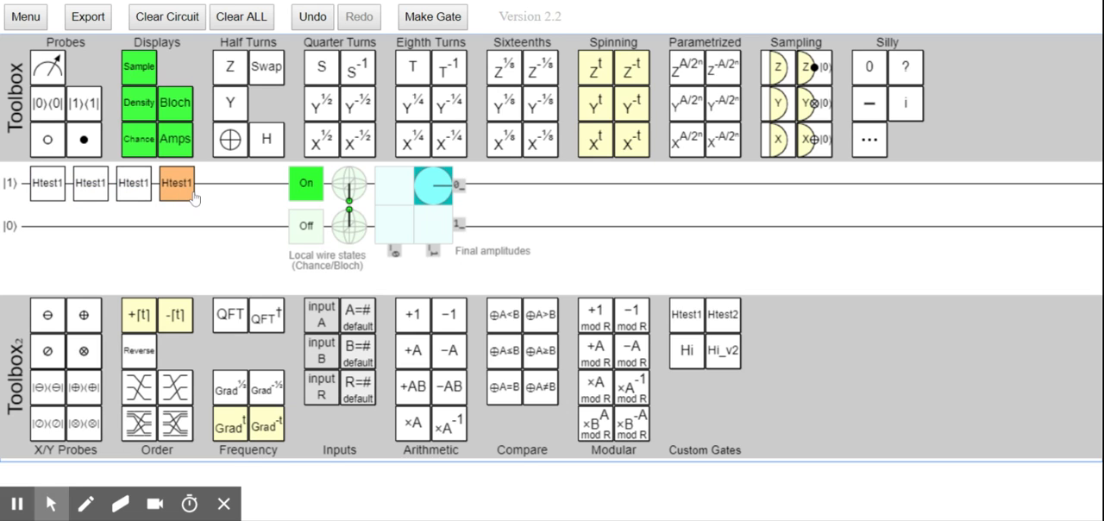
- Remove all Htest1 gates from the circuit and place a single Hadamard gate at the start of the first wire
left_click_drag(90, 185, 105, 109)
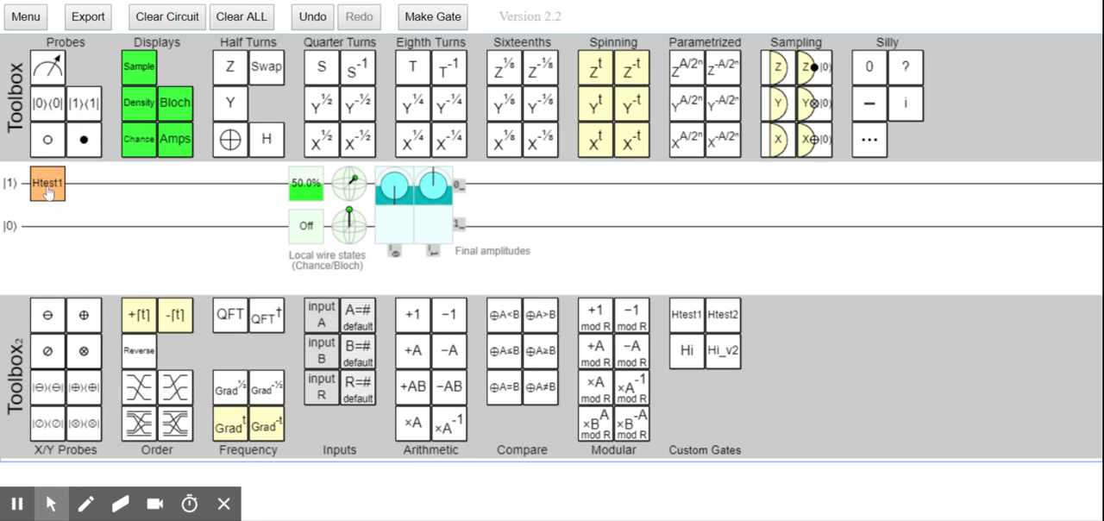
left_click_drag(47, 183, 160, 112)
left_click_drag(267, 140, 38, 188)
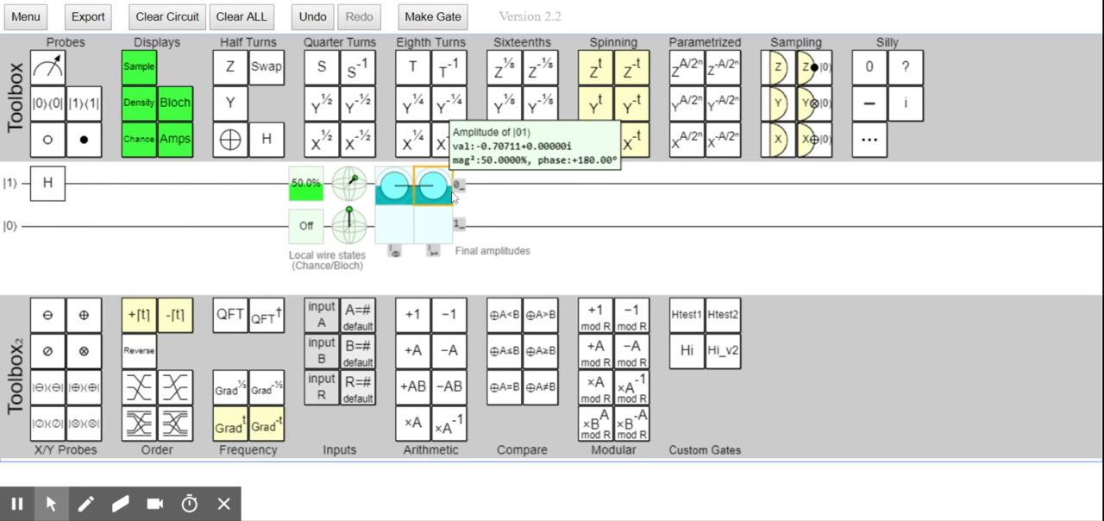
mouse_move(336, 165)
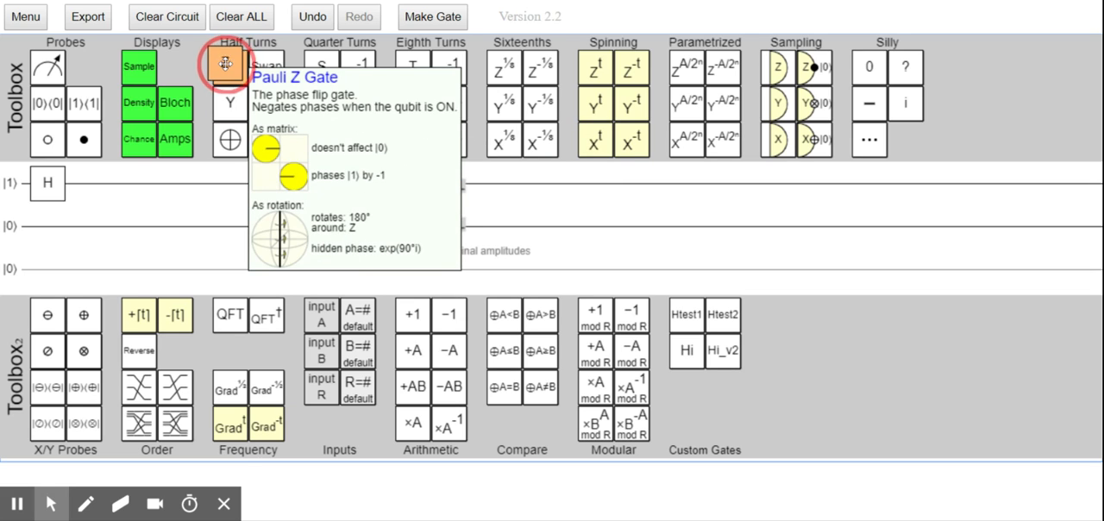
- Switch the first wire's initial state to |0⟩ and add two Pauli Z gates after the Hadamard gate
left_click(5, 186)
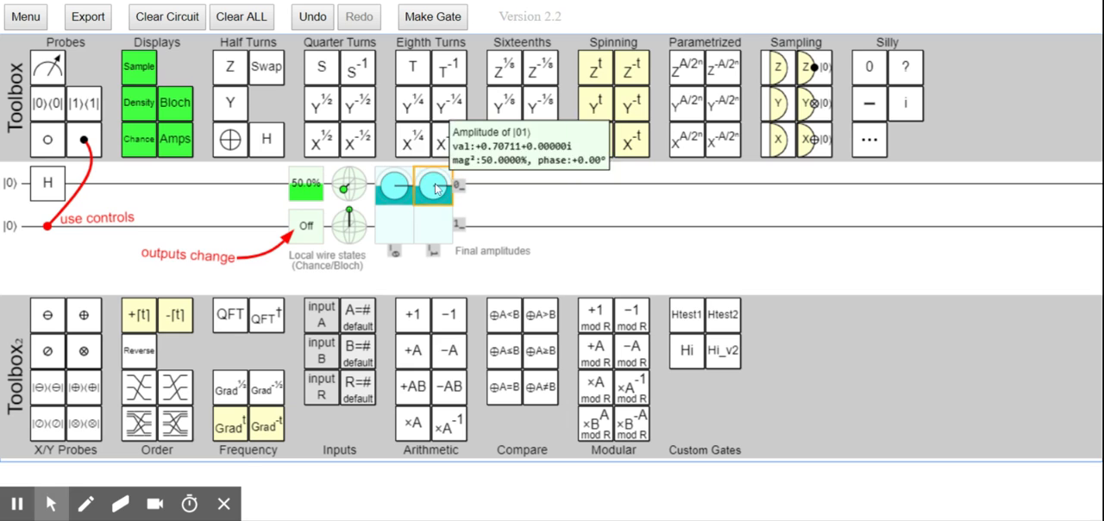
left_click_drag(230, 67, 93, 182)
mouse_move(437, 199)
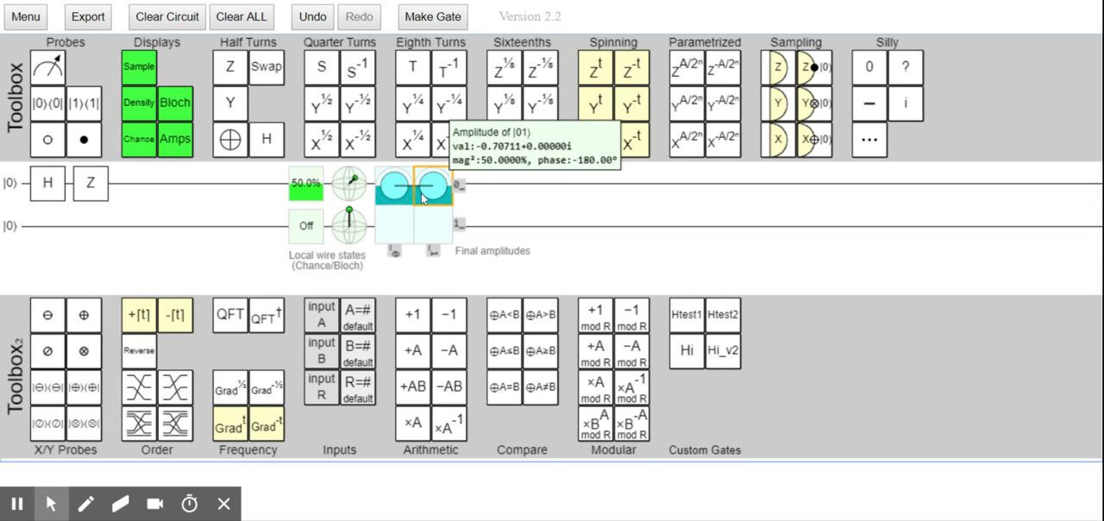
left_click_drag(230, 66, 134, 183)
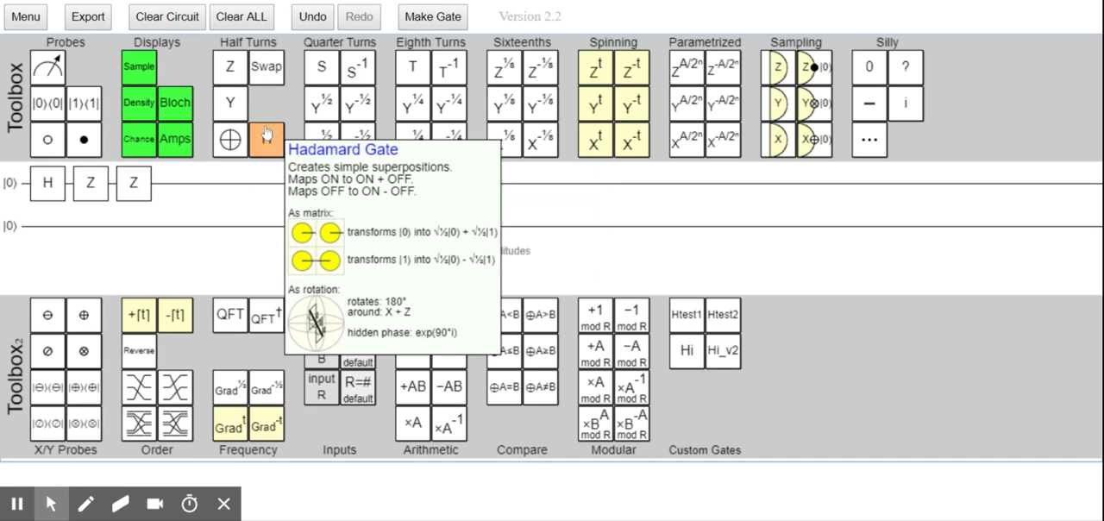
- Create a custom rotation gate about the Z axis with a 180° angle and the circuit symbol Ztest
left_click(433, 18)
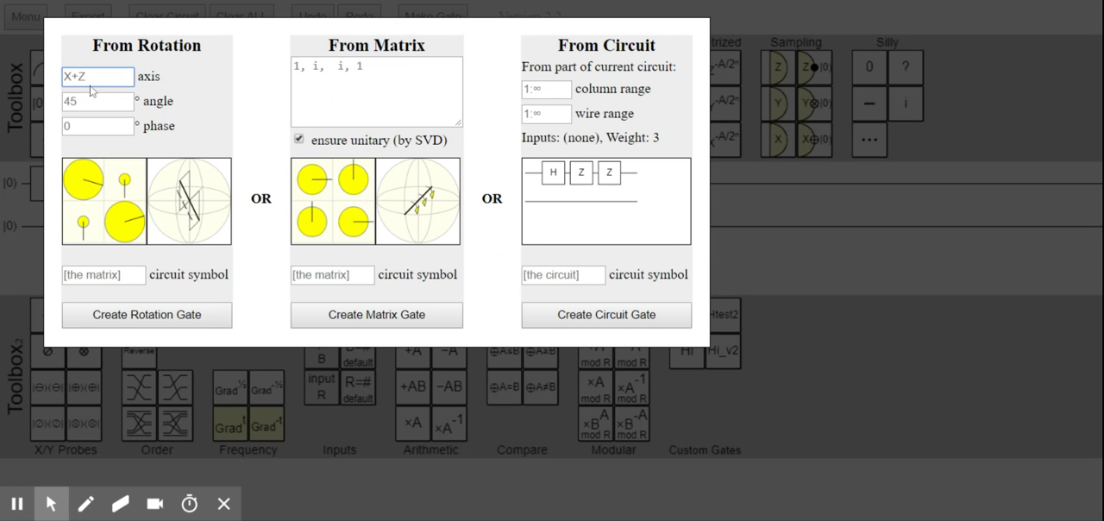
key("ctrl+a")
type("Z")
left_click(90, 99)
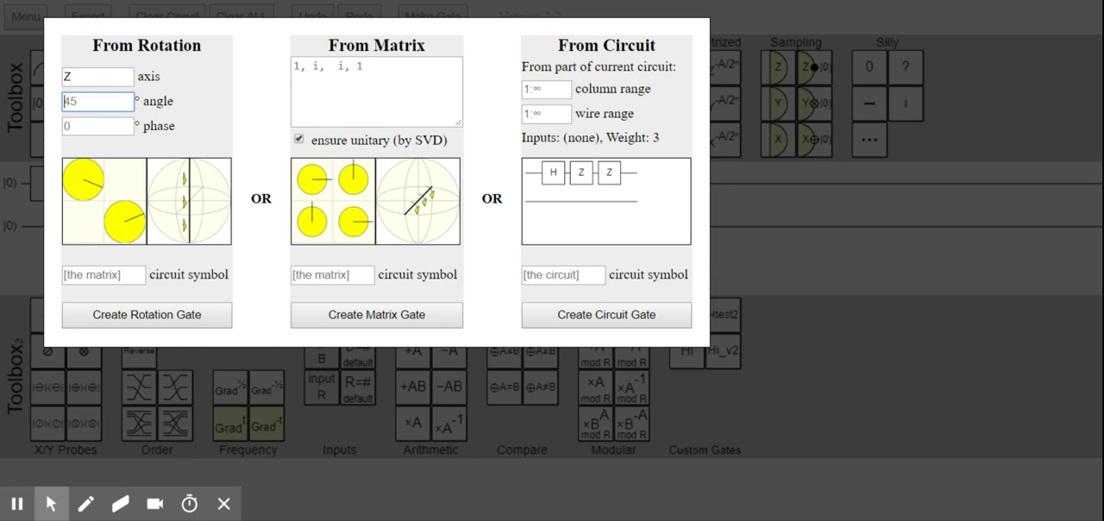
type("180")
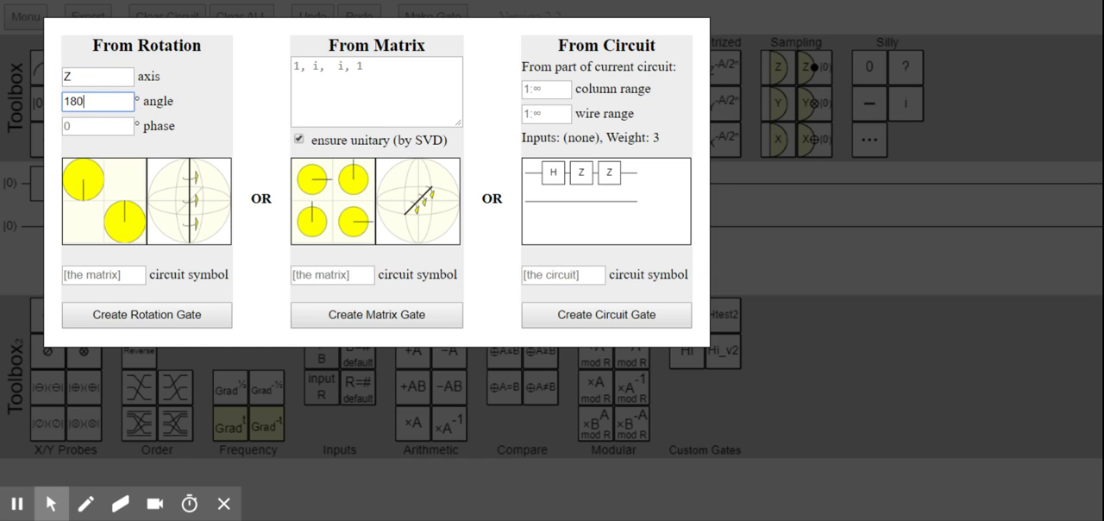
left_click(93, 273)
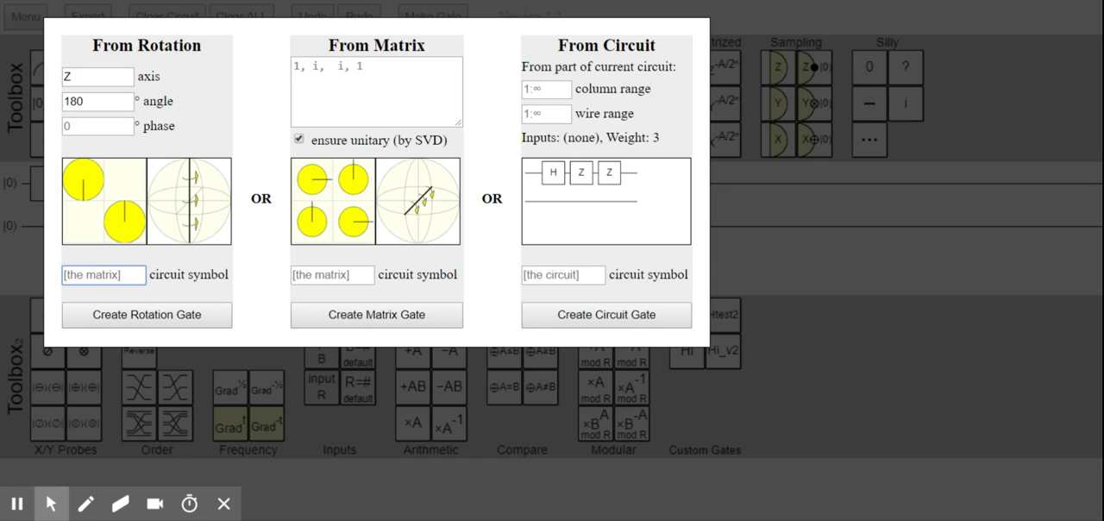
type("Ztest")
left_click(120, 320)
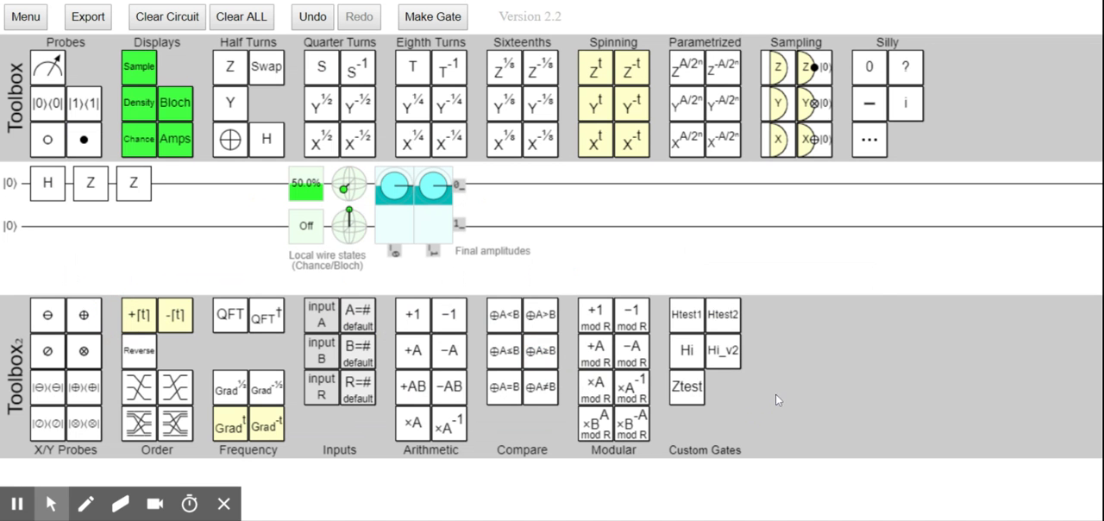
- Replace the two Z gates on the first wire with one Ztest gate directly after the Hadamard gate
left_click_drag(94, 185, 109, 98)
left_click_drag(687, 387, 89, 189)
mouse_move(351, 191)
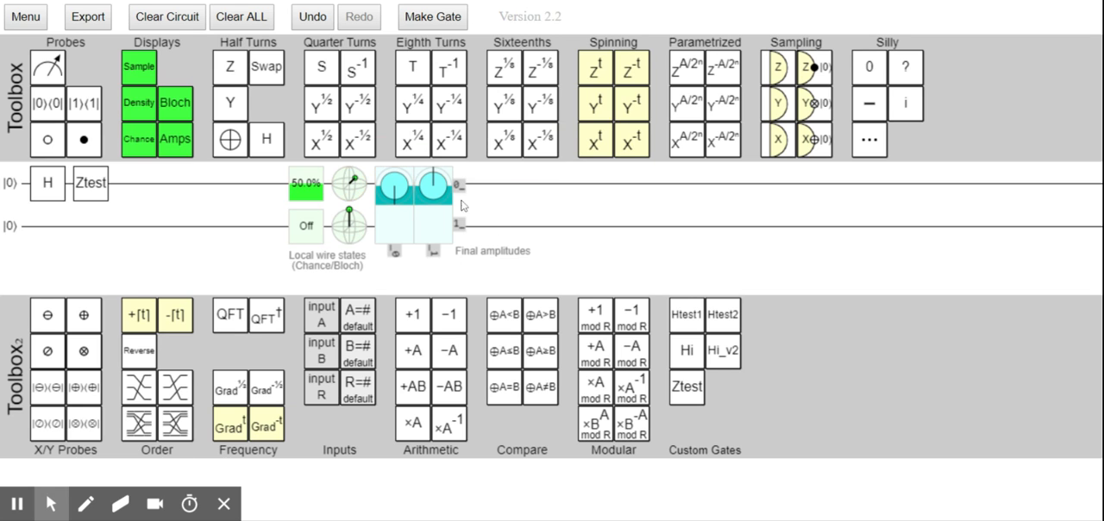
- Append three more Ztest gates to the first wire and check the final amplitudes of |00⟩ and |01⟩
left_click_drag(686, 386, 135, 183)
mouse_move(693, 412)
left_click_drag(689, 393, 177, 183)
mouse_move(679, 397)
left_click_drag(679, 397, 217, 183)
mouse_move(390, 197)
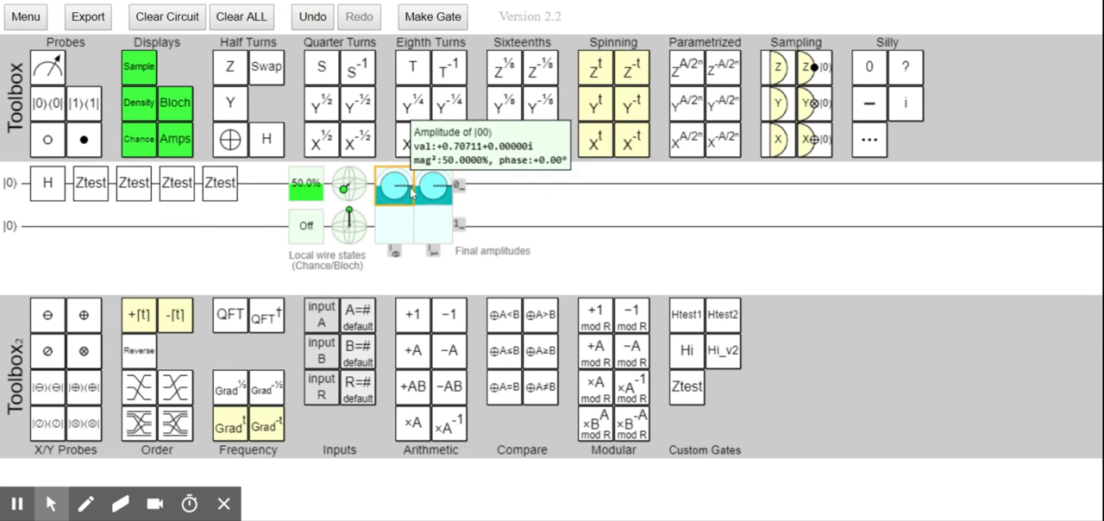
mouse_move(423, 193)
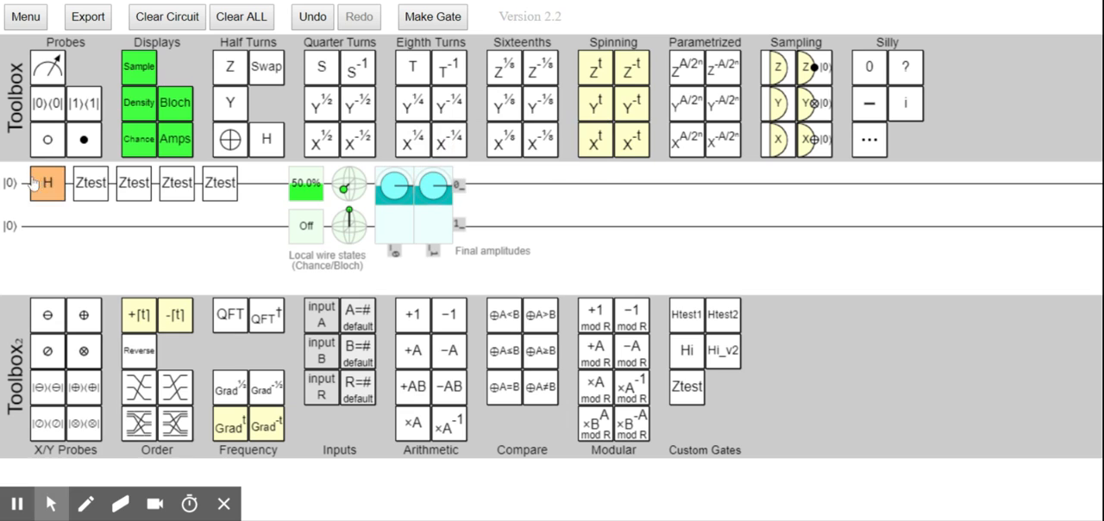
- Insert amplitude displays after the Hadamard gate and after each of the first three Ztest gates
left_click_drag(175, 139, 88, 184)
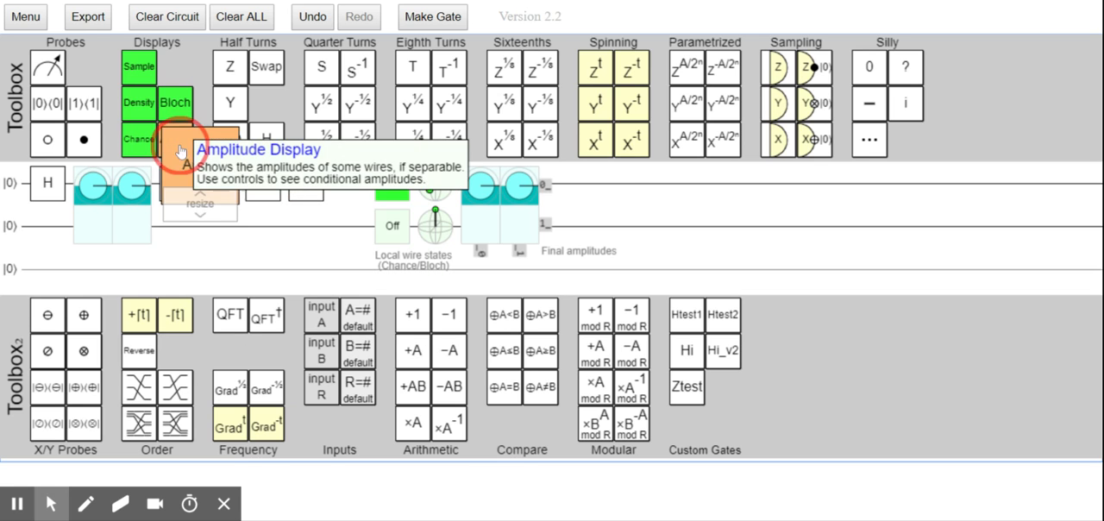
left_click_drag(175, 138, 340, 192)
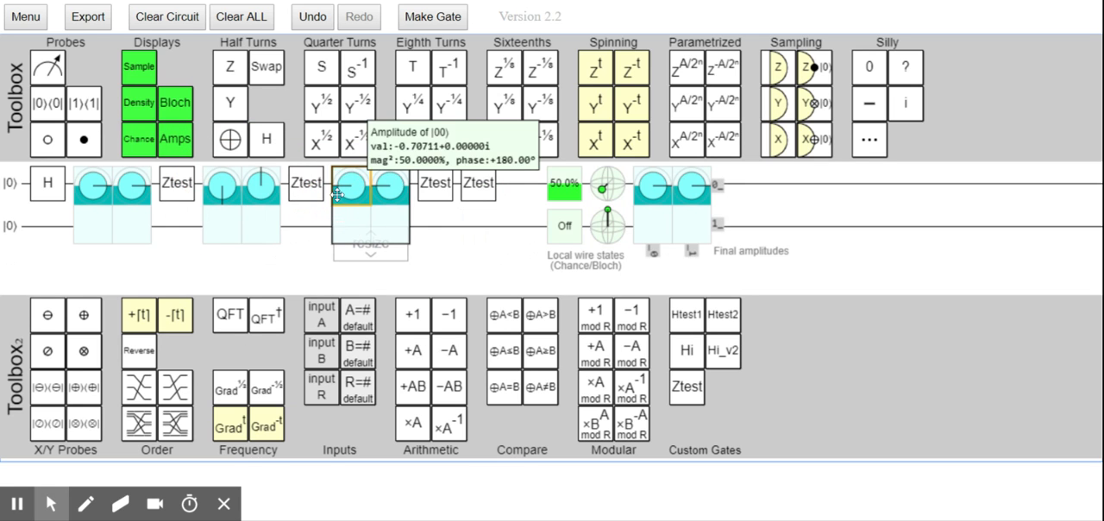
left_click_drag(175, 138, 479, 184)
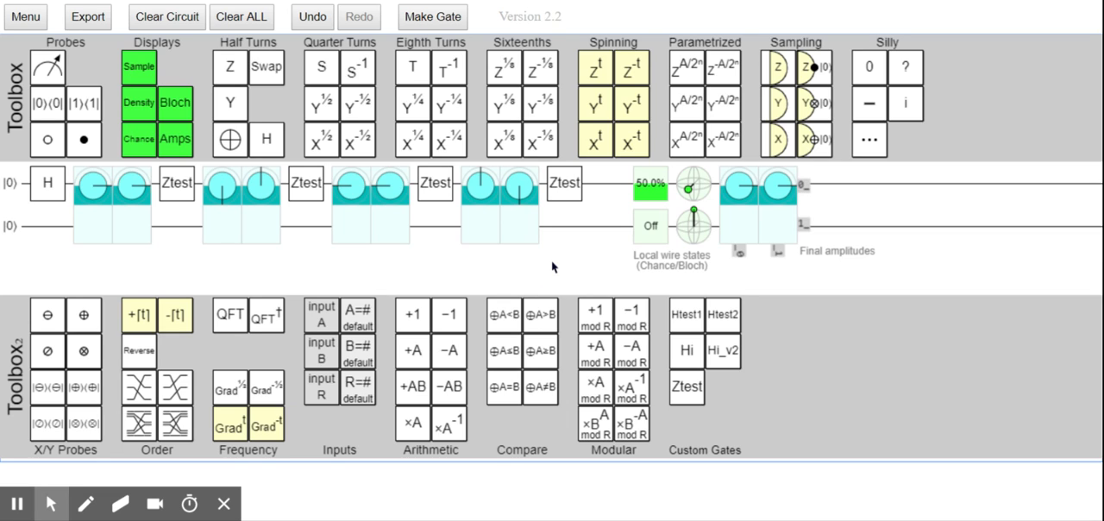
- Examine the matrix and rotation descriptions of the Htest1, Hi and Ztest custom gates
mouse_move(688, 318)
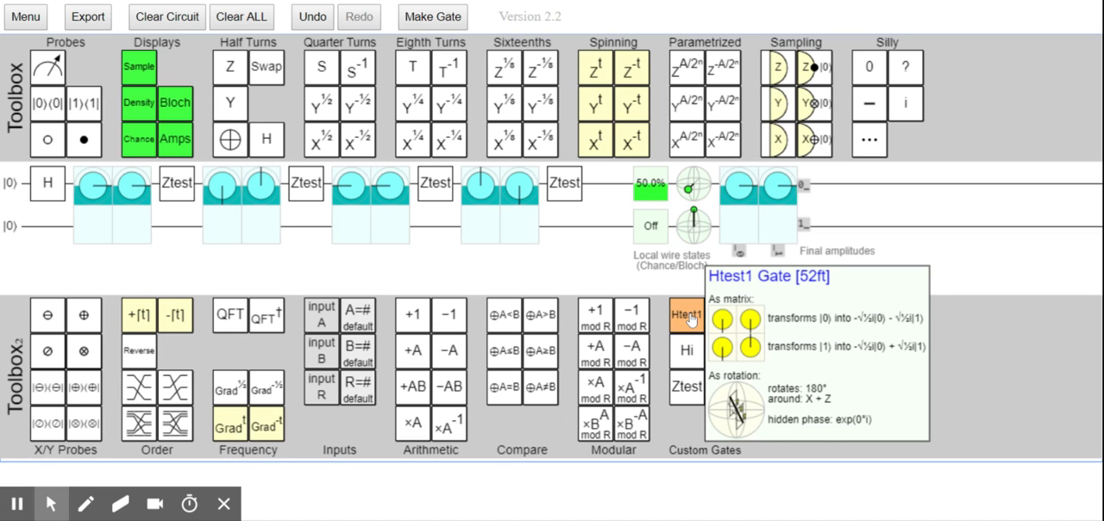
mouse_move(690, 346)
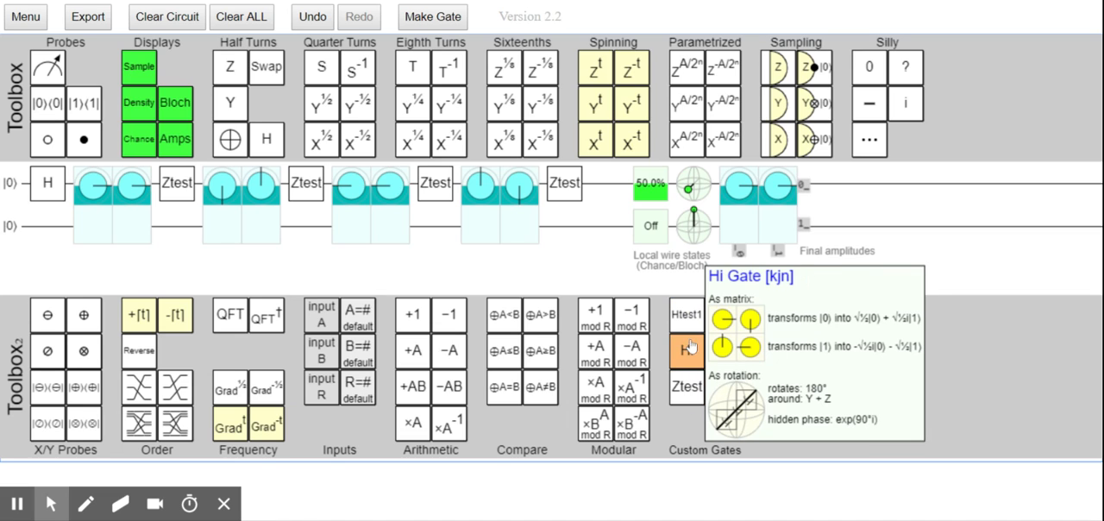
mouse_move(687, 400)
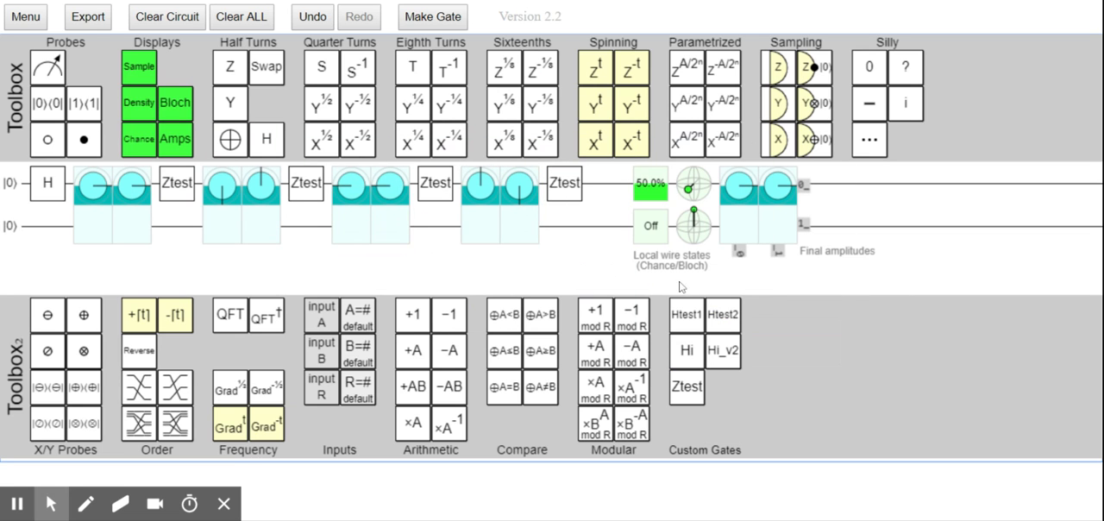
left_click(681, 391)
left_click(688, 393)
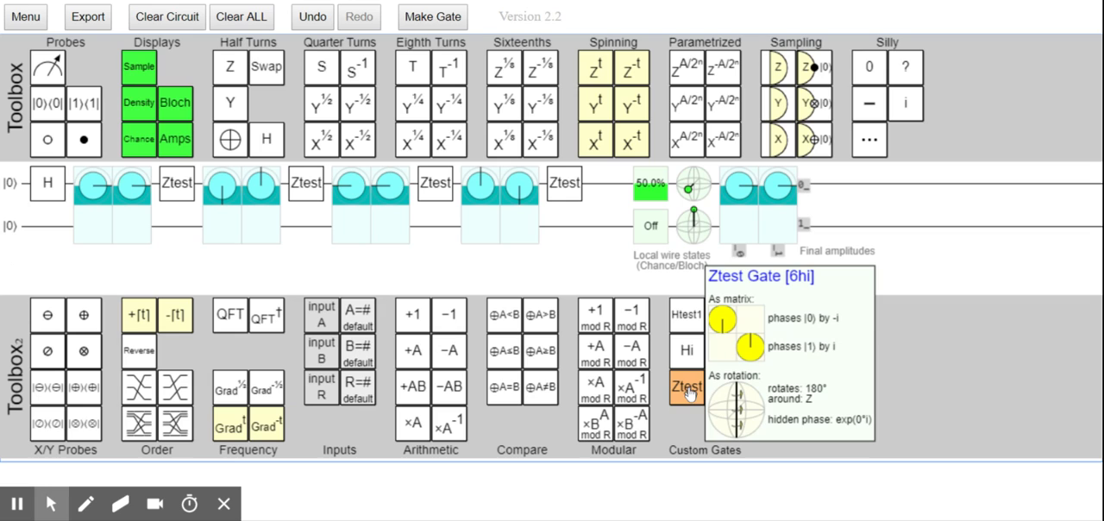